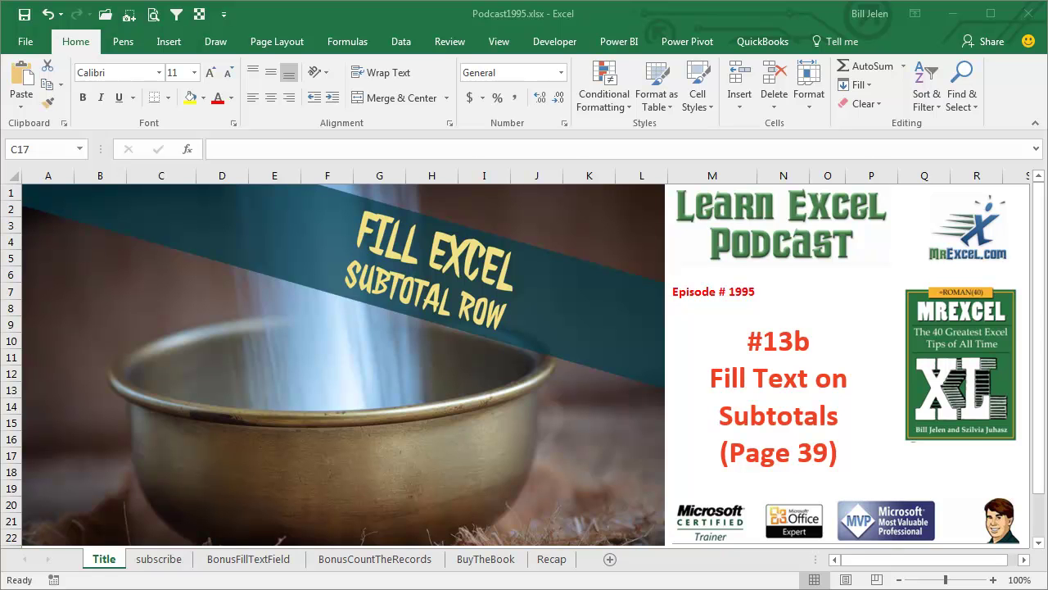
Go to the BonusFillTextField sheet and collapse its outline to level 2 so only the customer total rows show
left_click(165, 565)
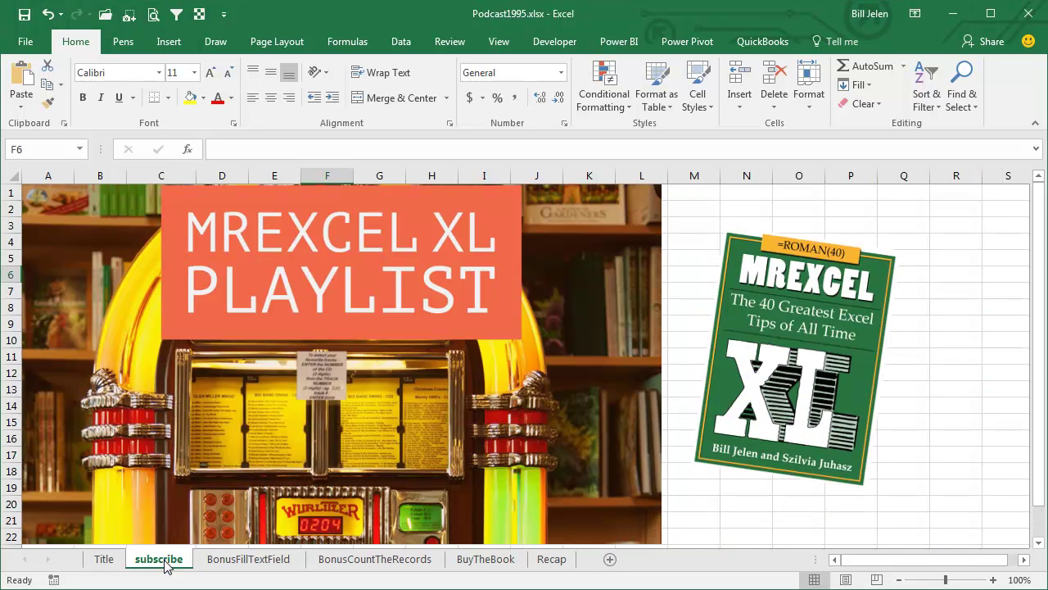
left_click(211, 565)
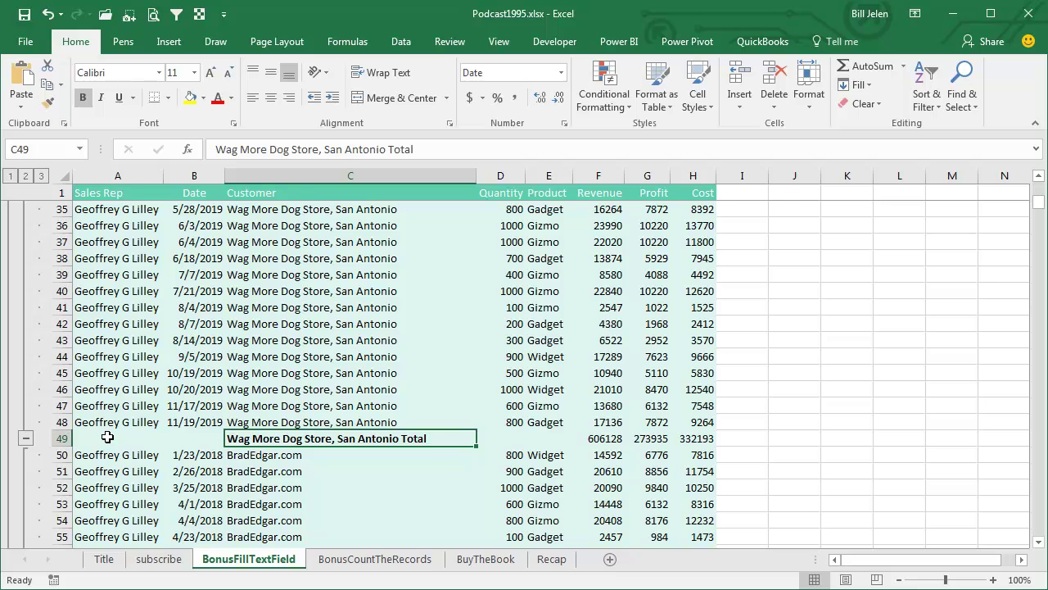
left_click(26, 176)
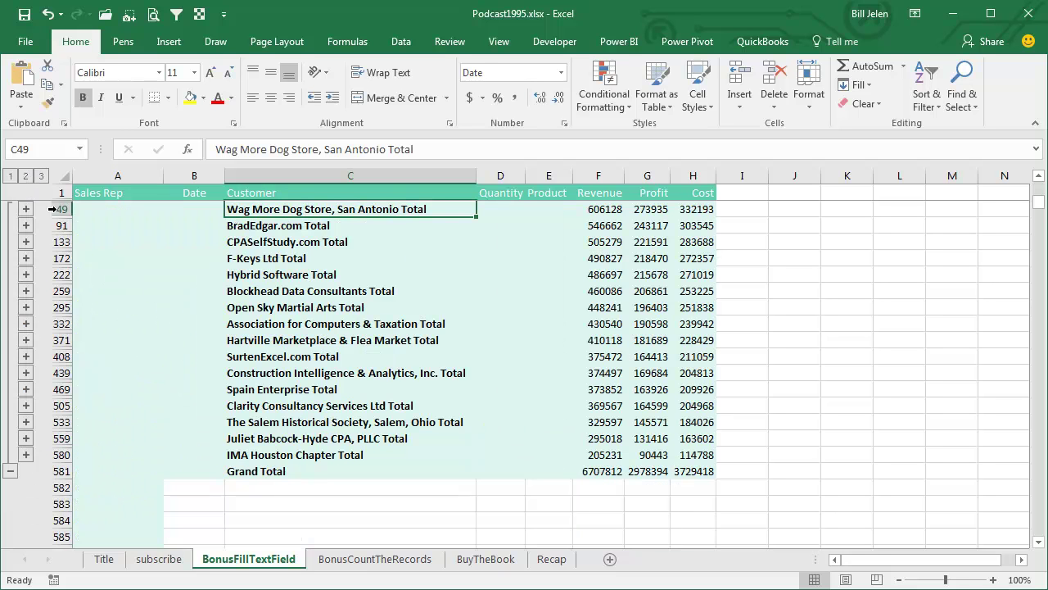
Select the empty Sales Rep cells A49:A580 beside the customer totals, leaving out the Grand Total row
left_click(101, 208)
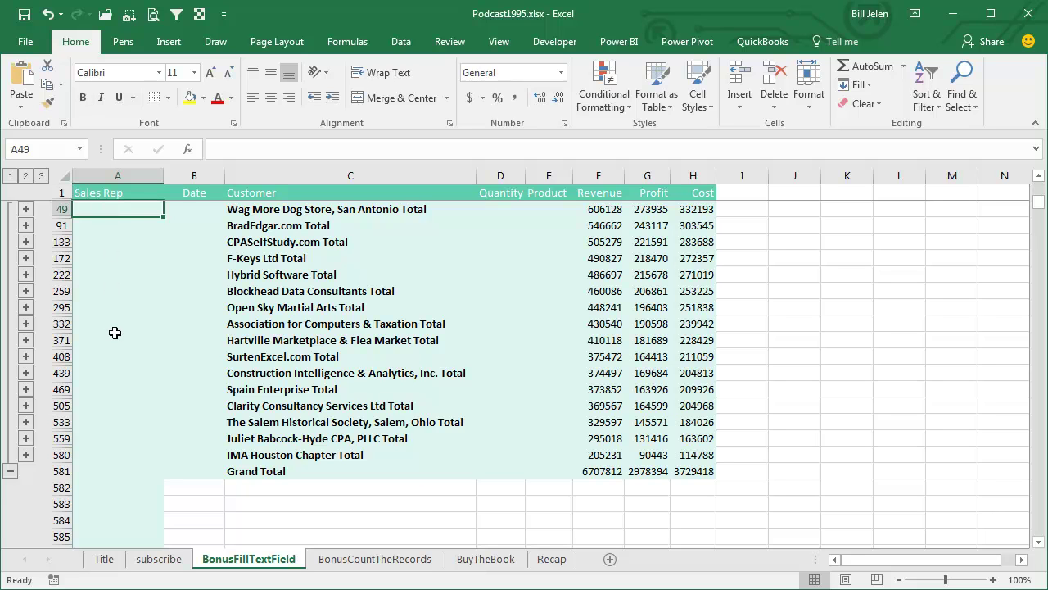
key("shift+Down")
key("shift+Down")
key("shift+Down")
key("shift+Down")
key("shift+Down")
key("shift+Down")
key("shift+Down")
key("shift+Down")
key("shift+Down")
key("shift+Down")
key("shift+Down")
key("shift+Down")
key("shift+Down")
key("shift+Down")
key("shift+Down")
key("shift+Down")
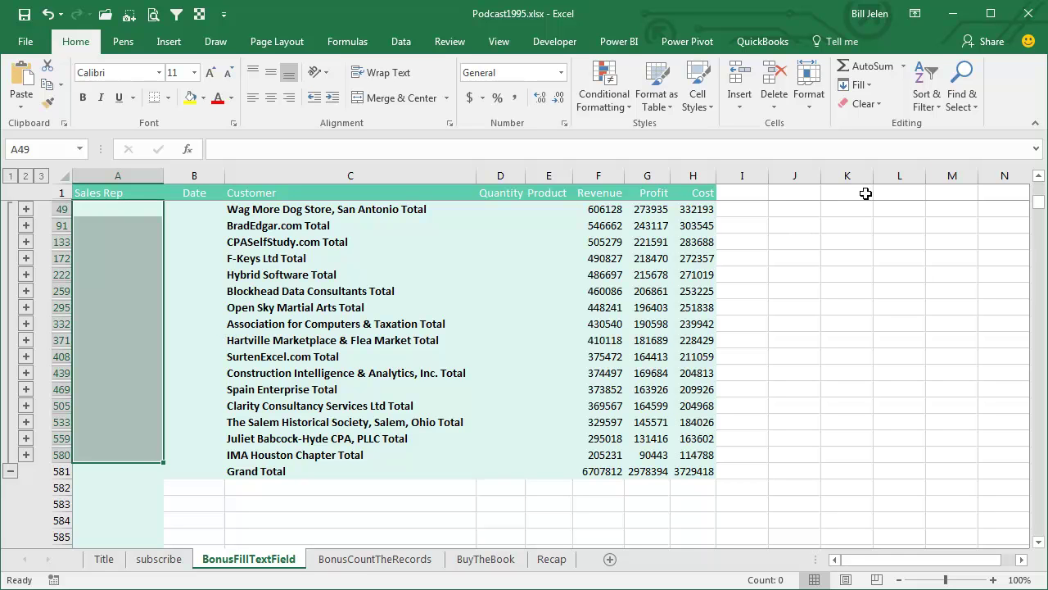
Limit the selection to visible cells only and fill all of them at once with the formula =A48
left_click(958, 111)
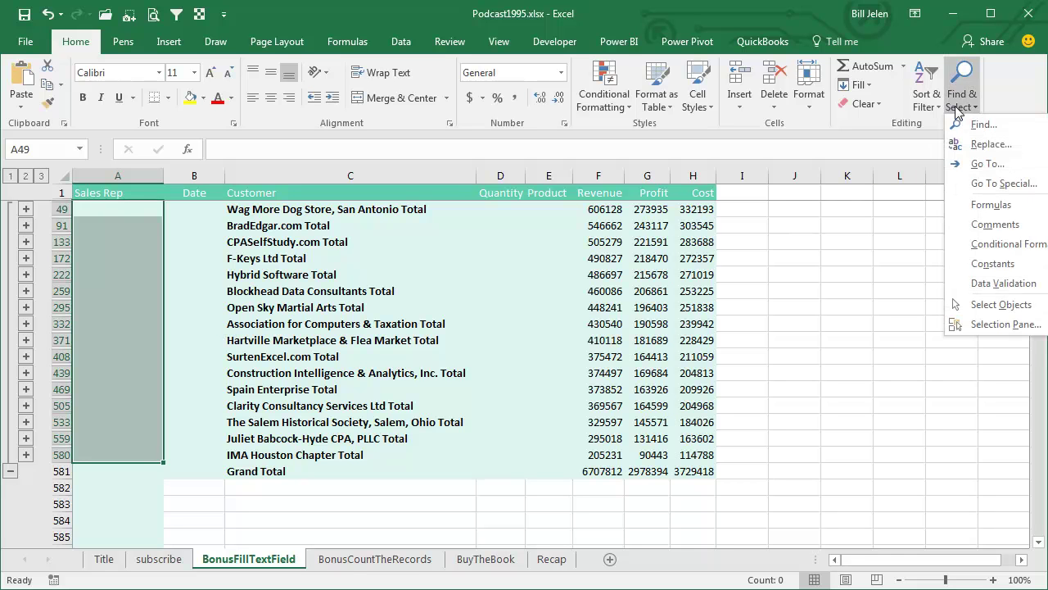
left_click(977, 185)
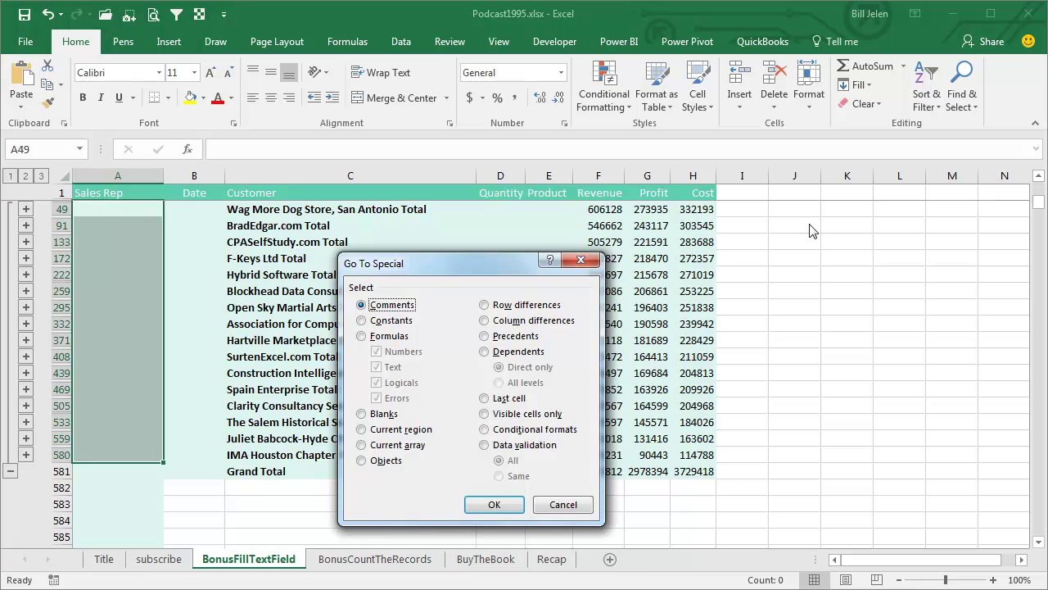
left_click(484, 414)
left_click(497, 505)
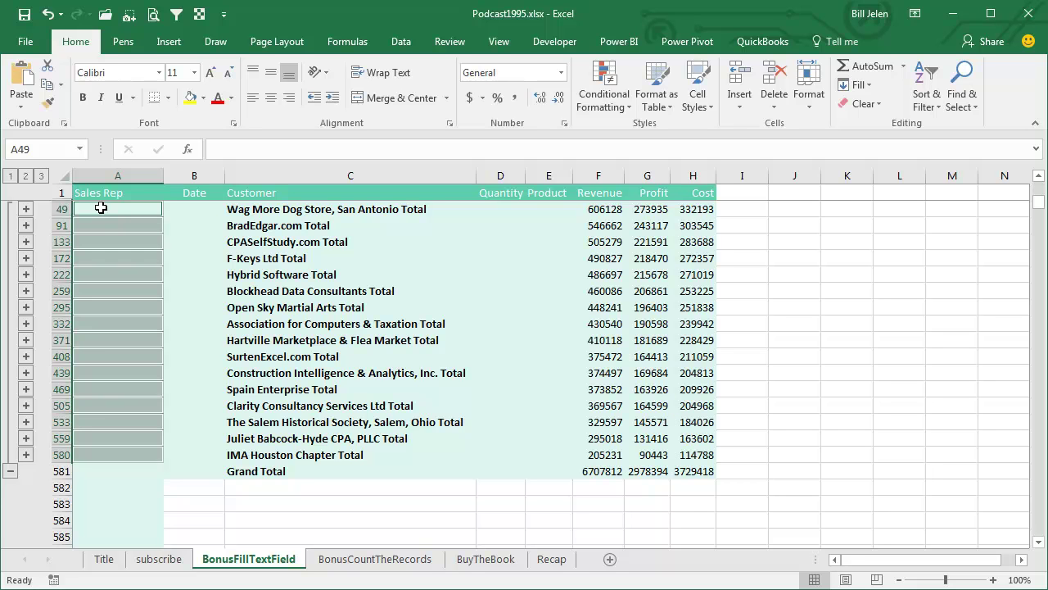
type("=A48")
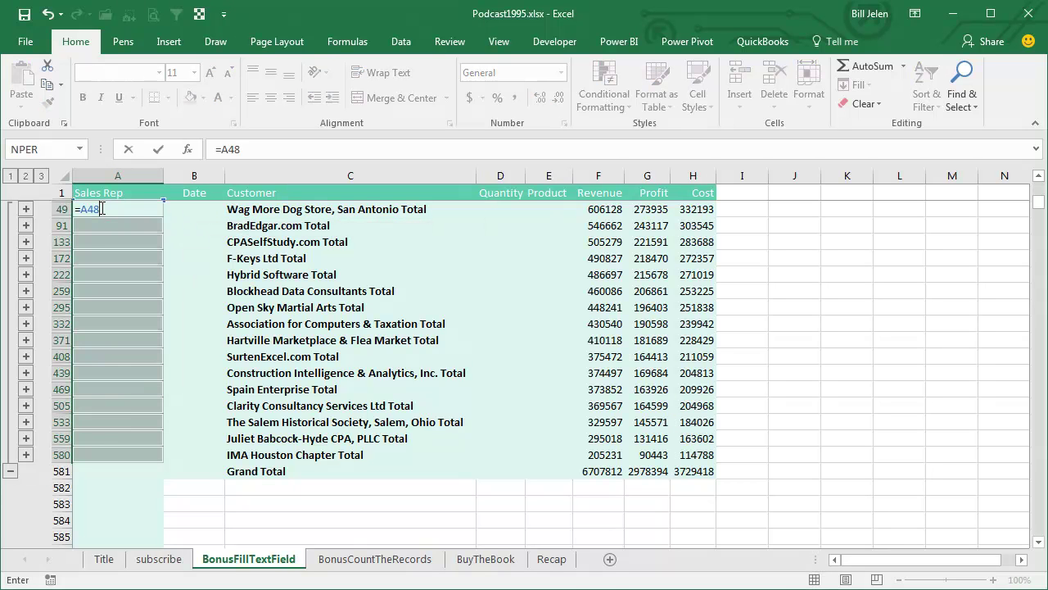
key("ctrl+Return")
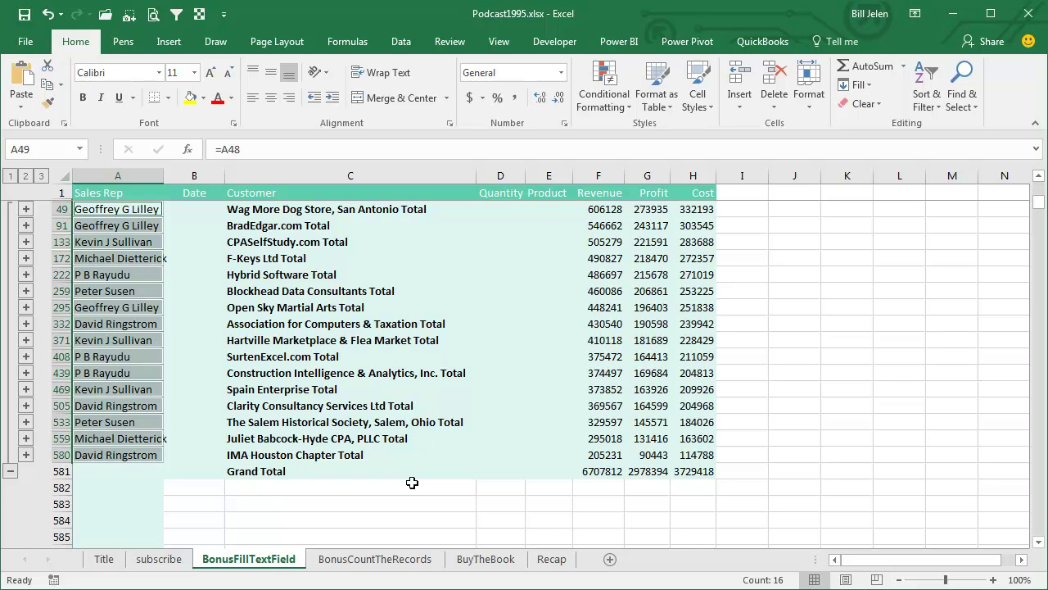
Switch to the BonusCountTheRecords sheet
left_click(379, 560)
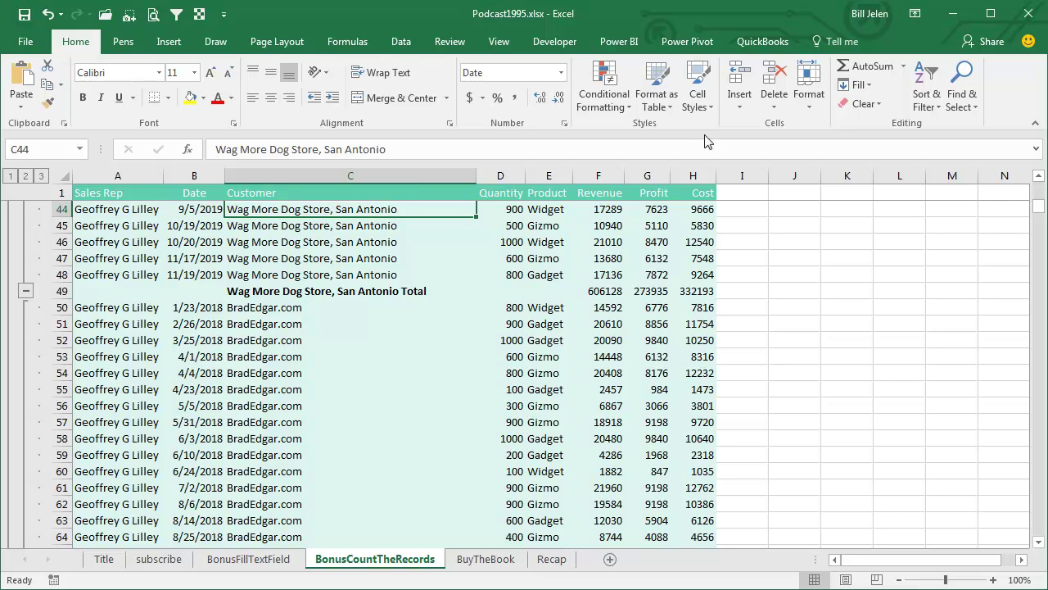
Add Count subtotals for Sales Rep and Cost at each change in Customer, without replacing the current subtotals
left_click(406, 41)
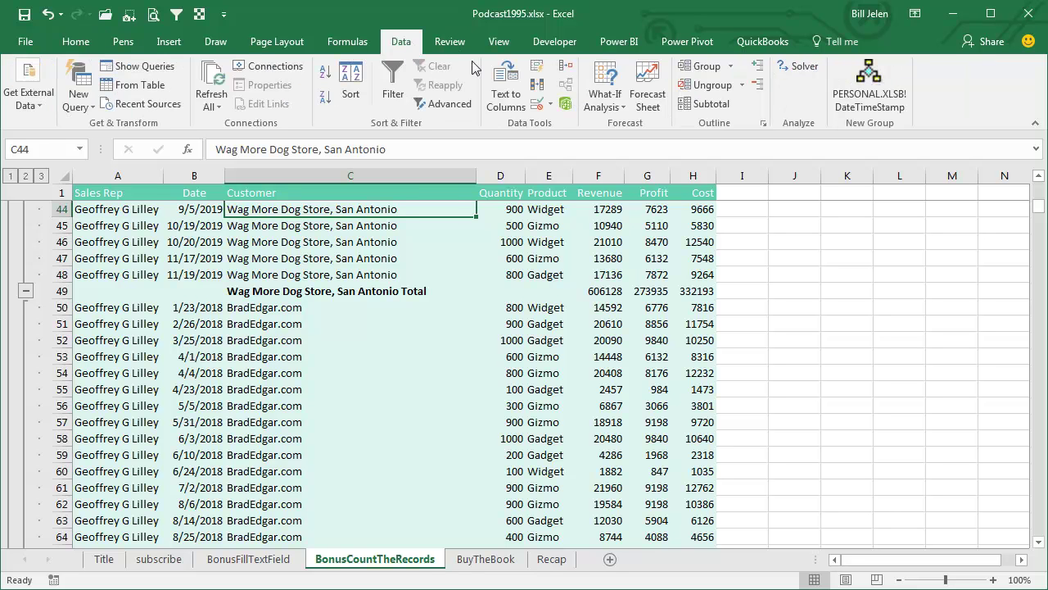
left_click(704, 104)
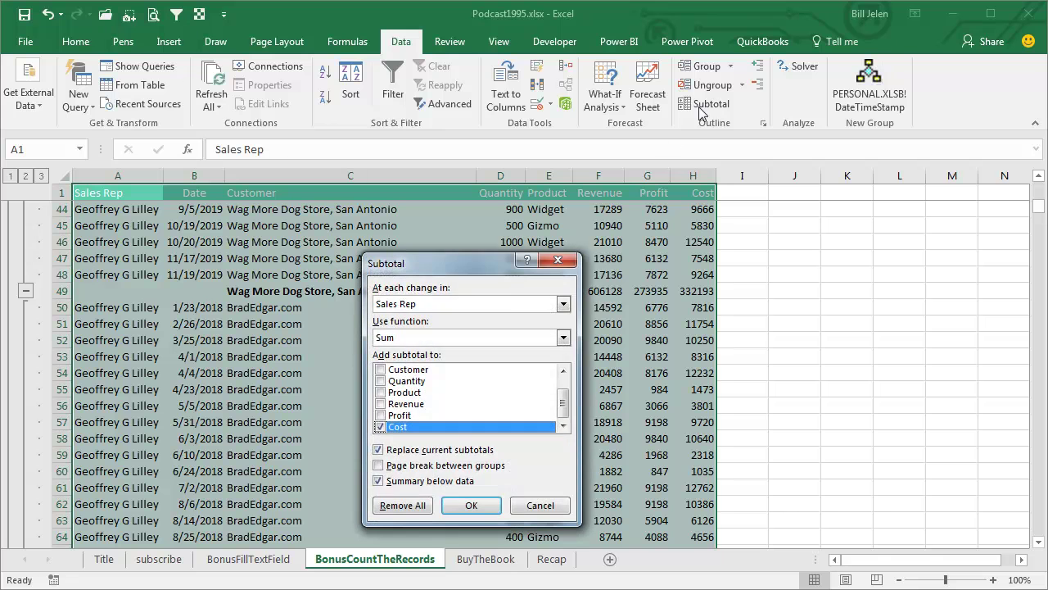
left_click(563, 304)
left_click(421, 340)
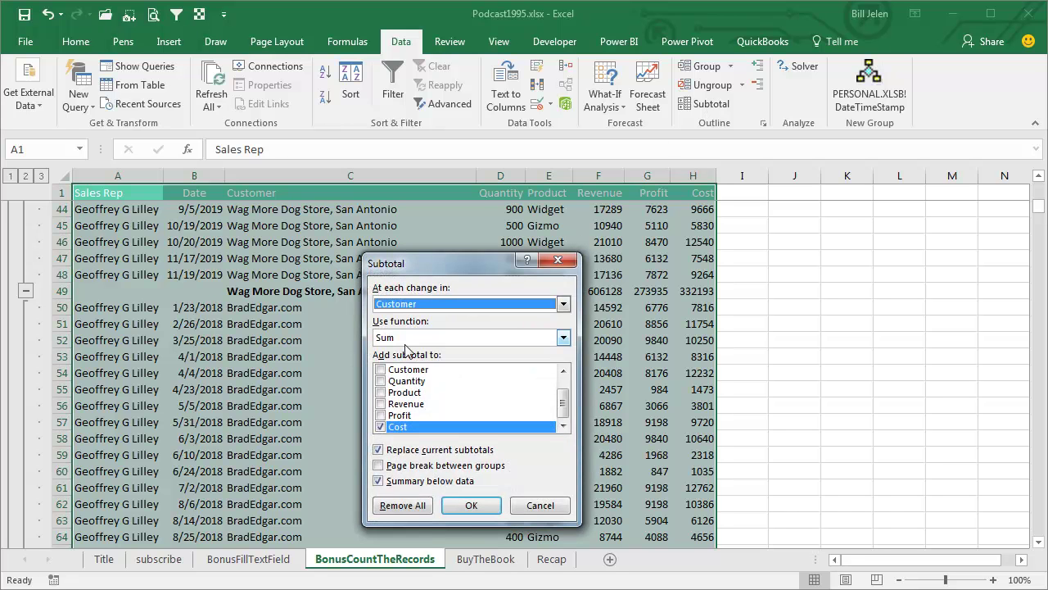
left_click(404, 343)
left_click(402, 359)
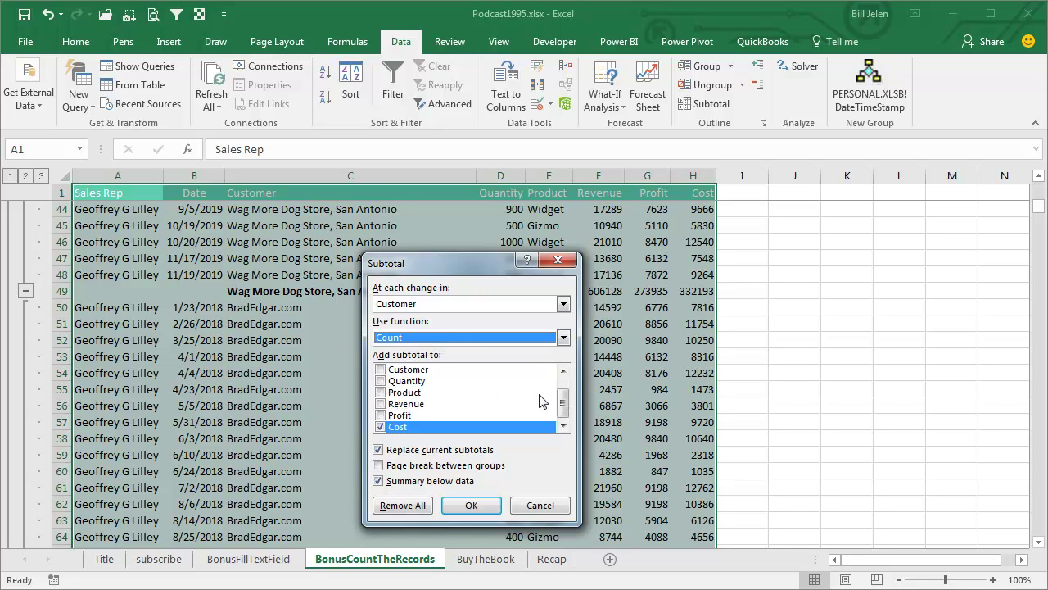
left_click_drag(563, 401, 562, 382)
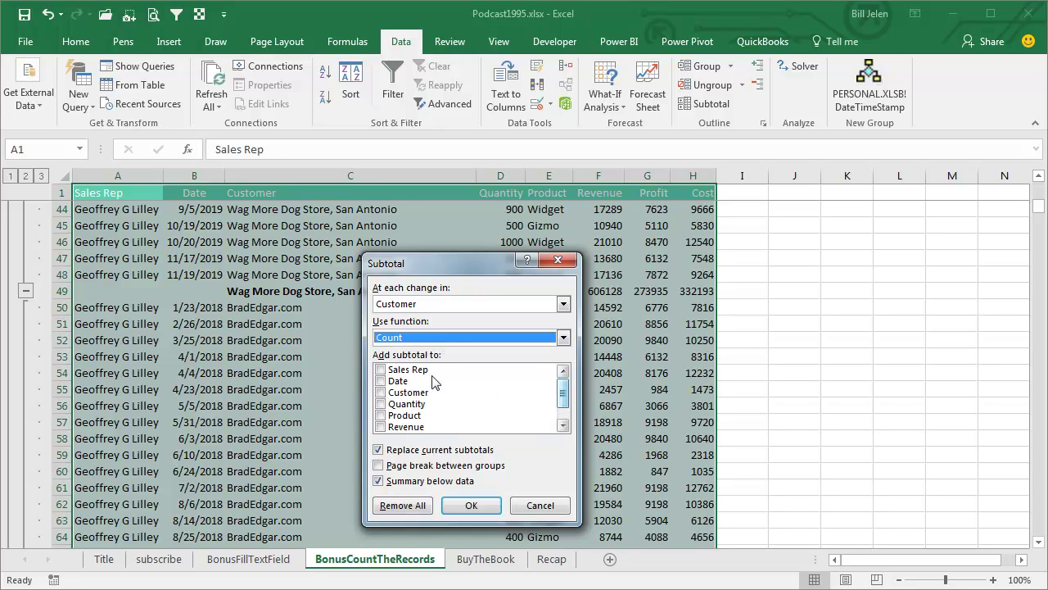
left_click(381, 369)
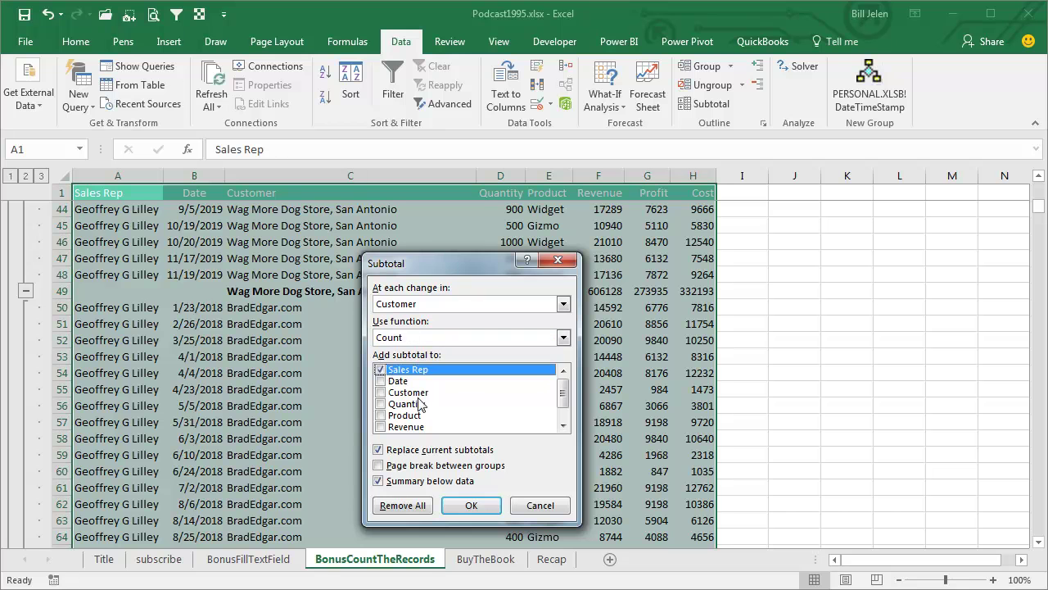
left_click(379, 450)
left_click(471, 505)
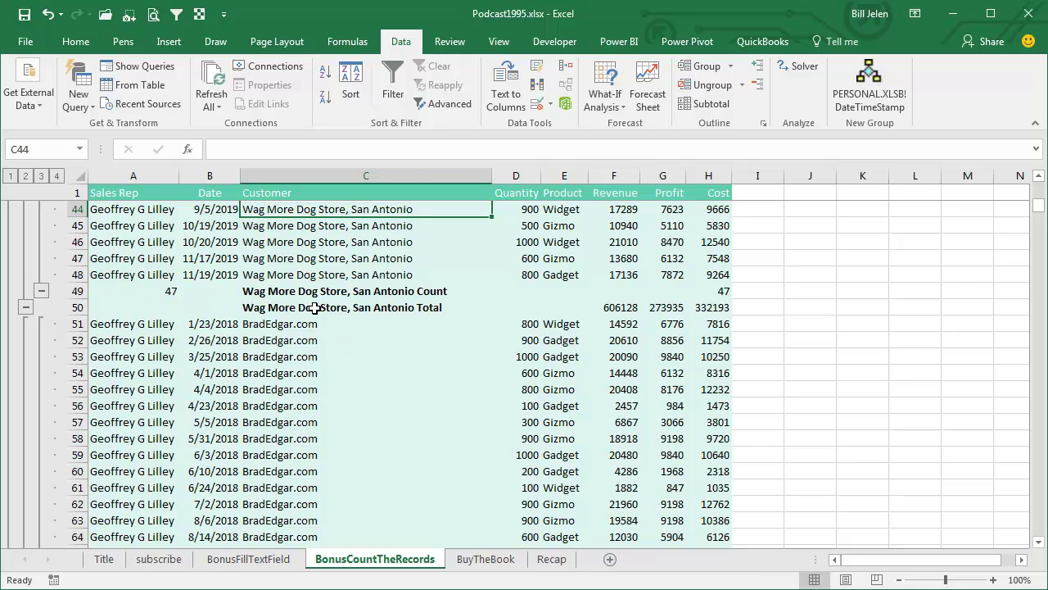
Remove all subtotals from the data on the BonusCountTheRecords sheet
left_click(325, 257)
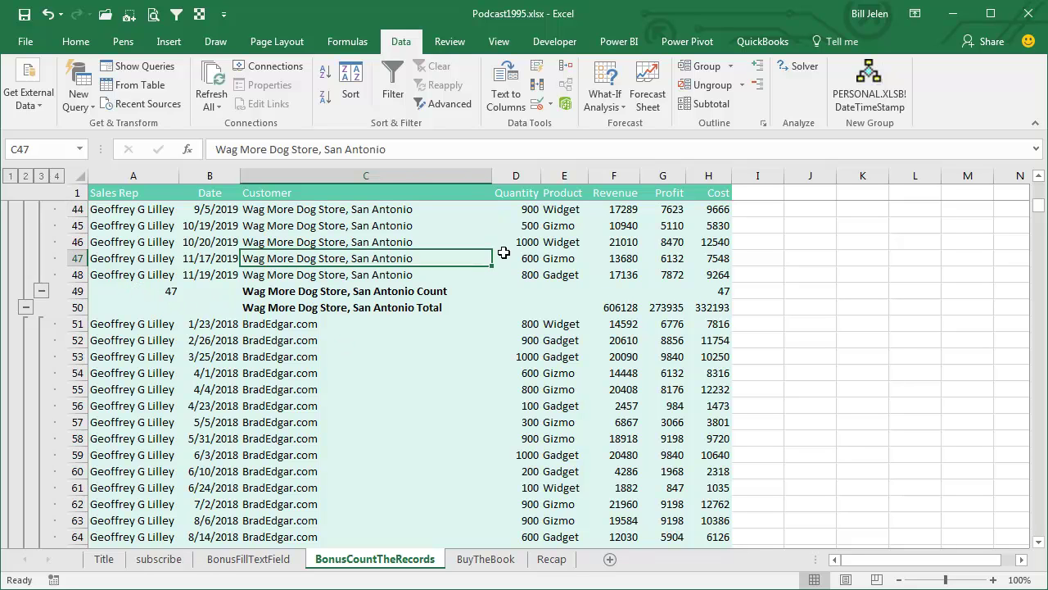
left_click(710, 104)
left_click(398, 502)
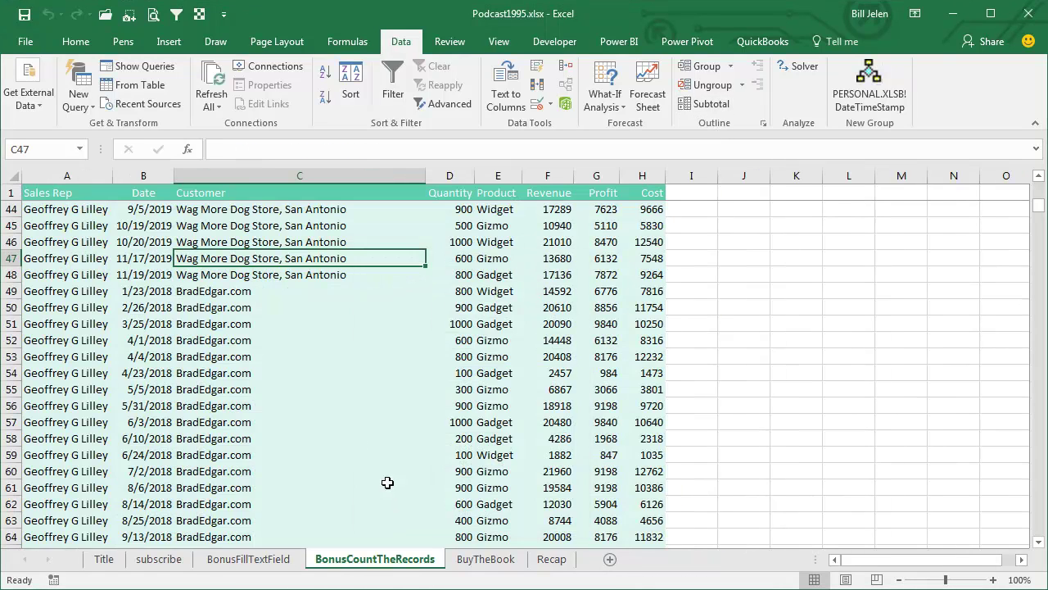
Add Sum subtotals for Sales Rep, Revenue, Profit and Cost at each change in Customer, with replacement of current subtotals enabled
scroll(243, 269, "up", 13)
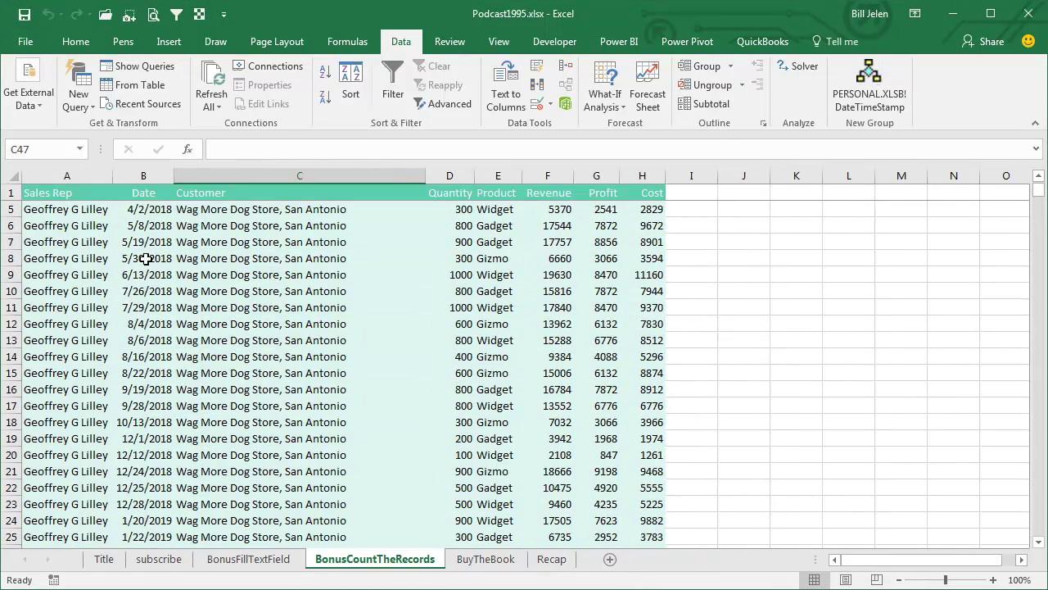
left_click(213, 219)
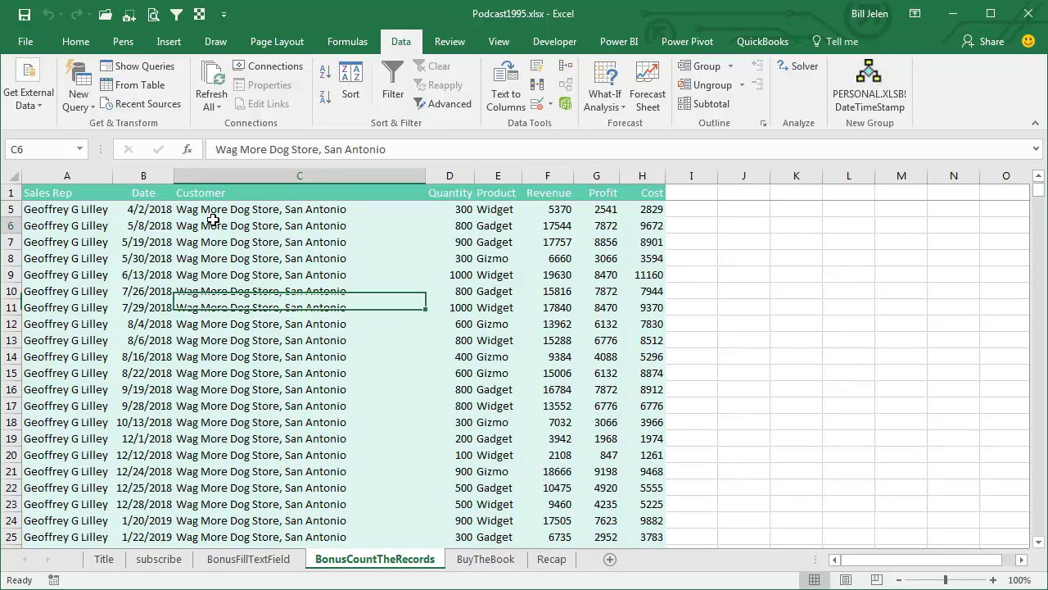
left_click(704, 104)
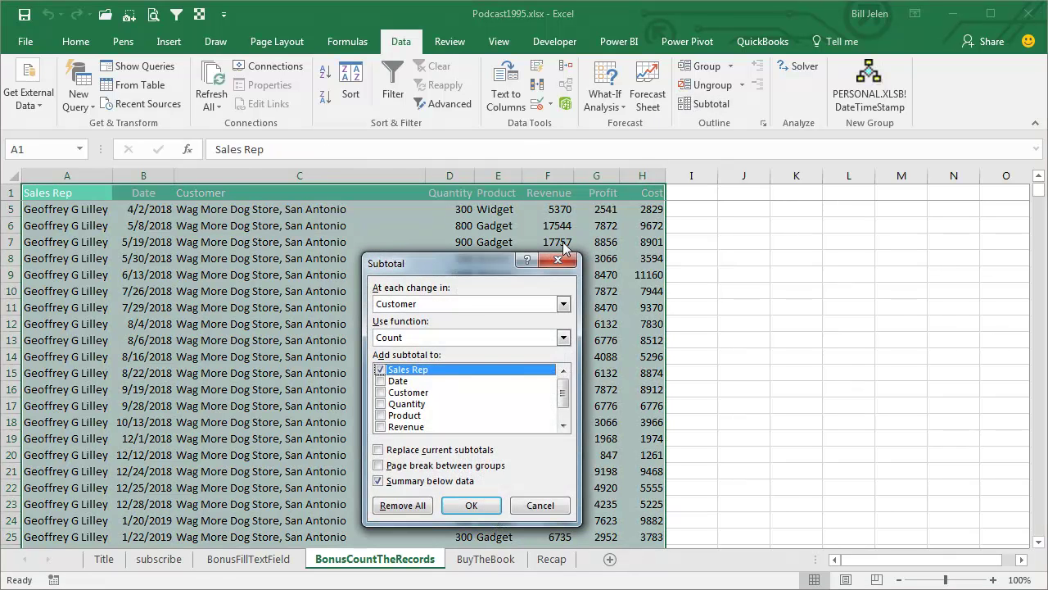
left_click(447, 338)
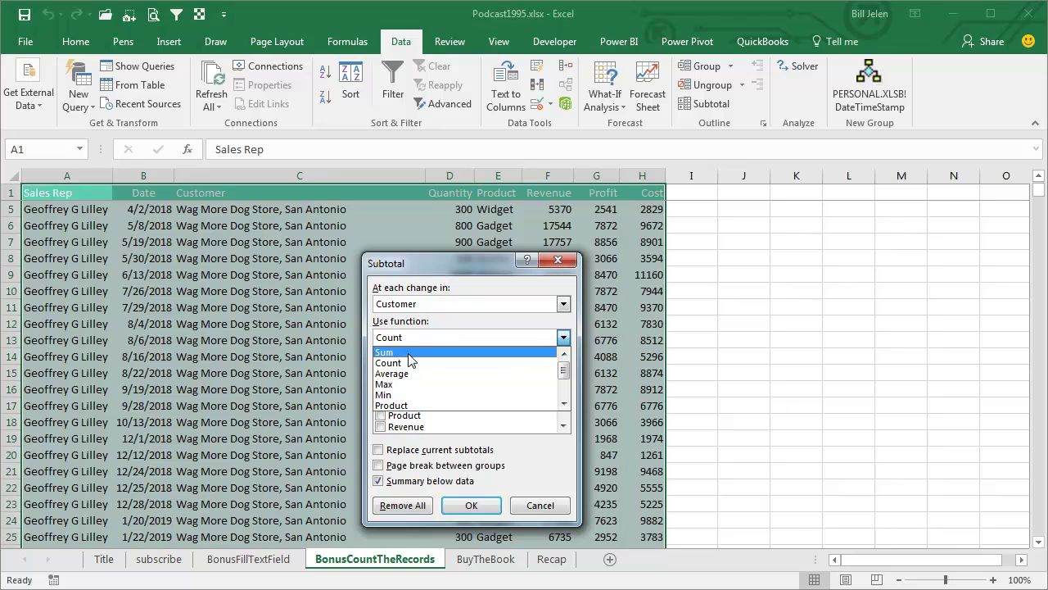
left_click(408, 354)
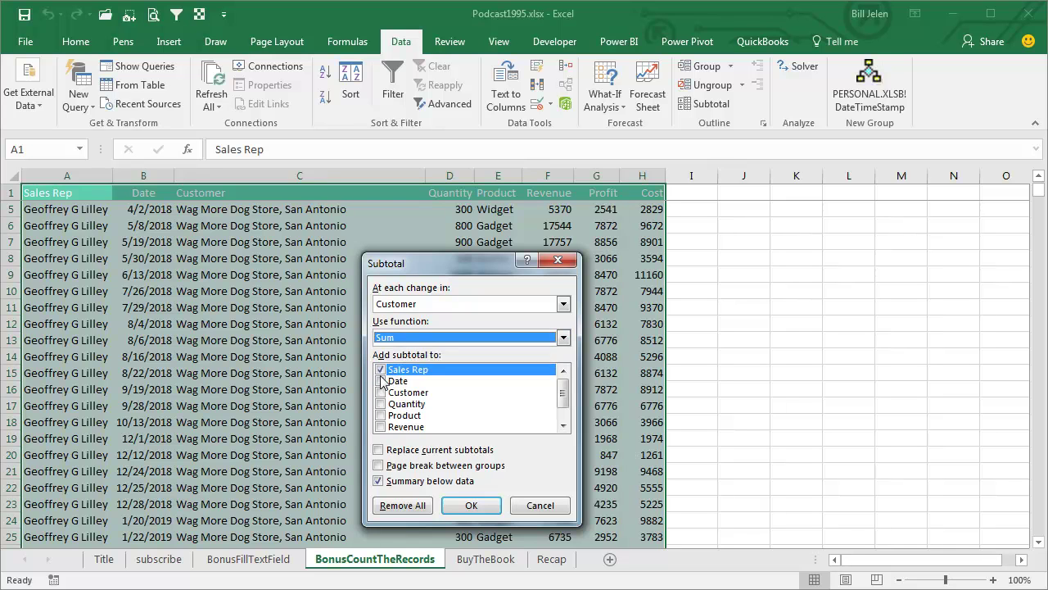
left_click(380, 427)
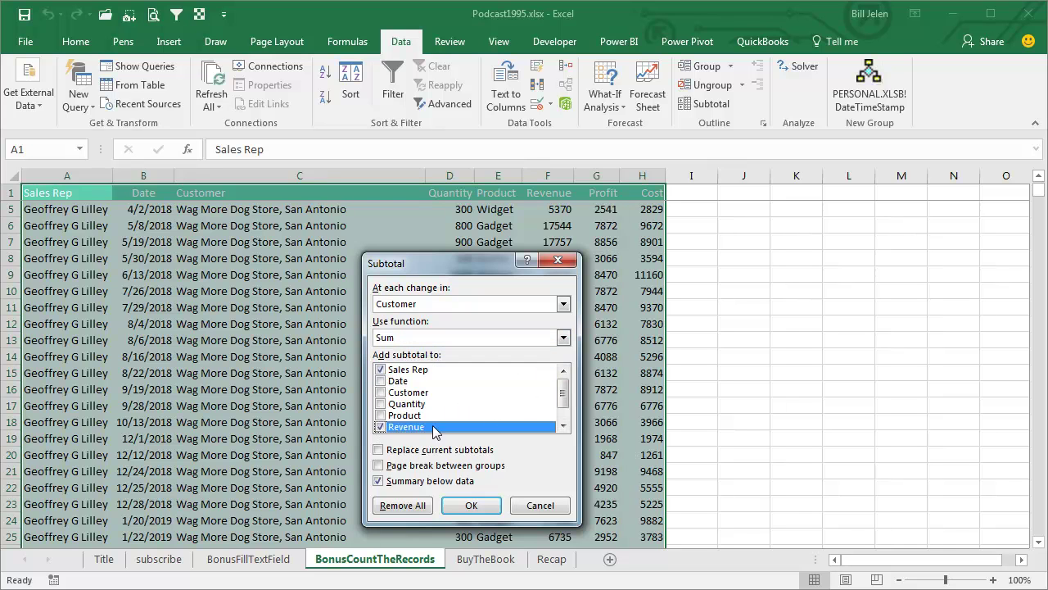
scroll(564, 405, "down", 2)
left_click(380, 415)
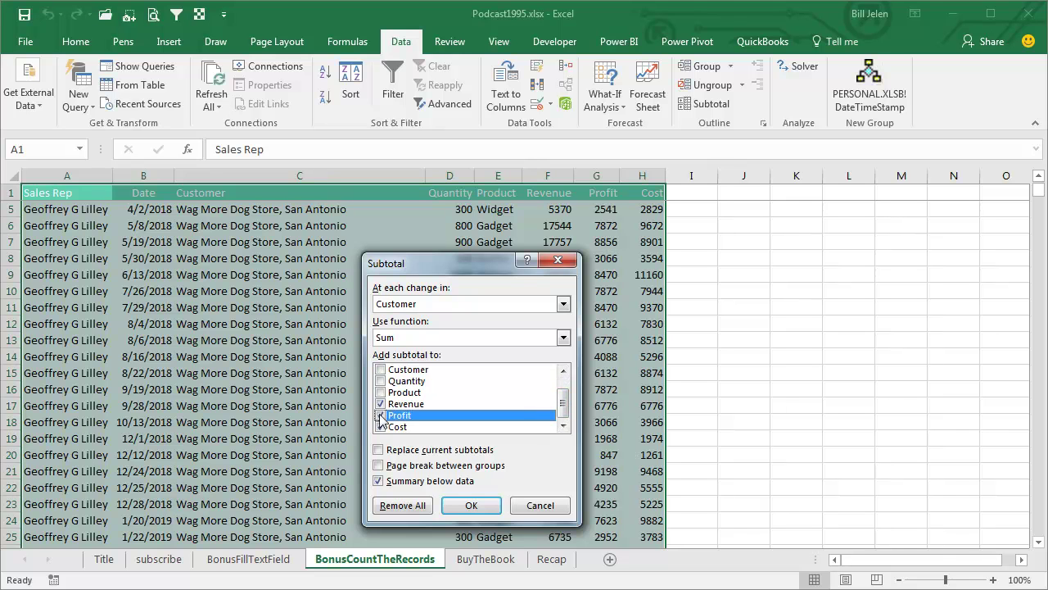
left_click(421, 450)
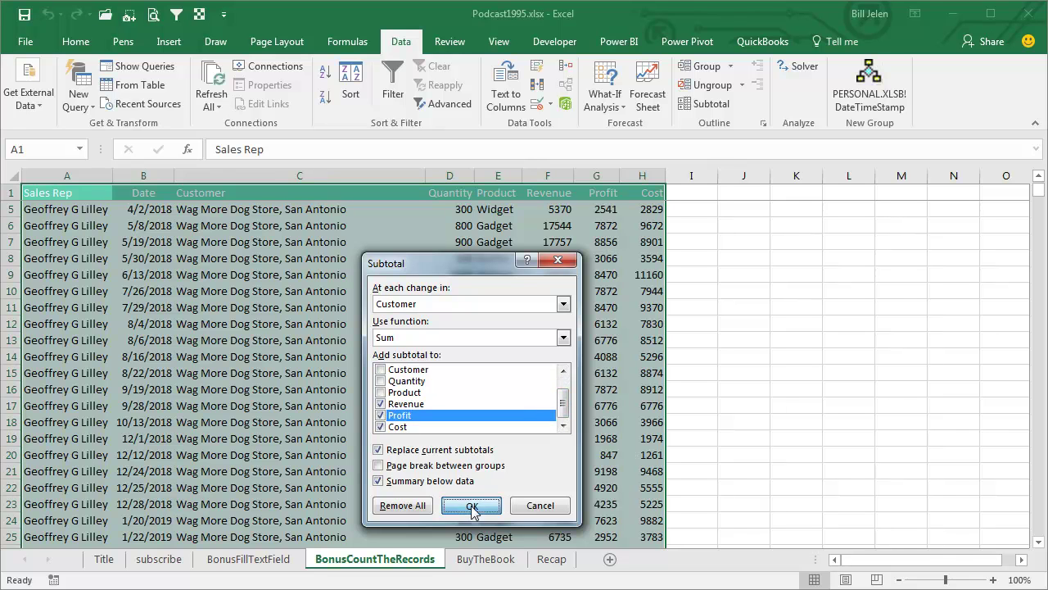
left_click(473, 505)
Examine the function number choices for the SUBTOTAL formula in A49, then cancel the edit
scroll(334, 345, "down", 6)
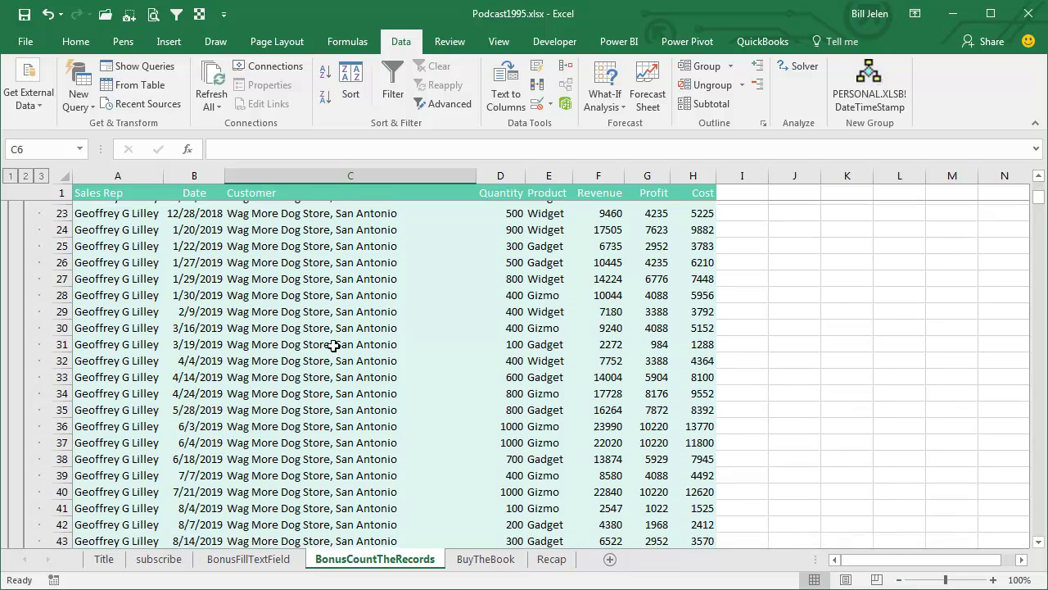
scroll(333, 345, "down", 4)
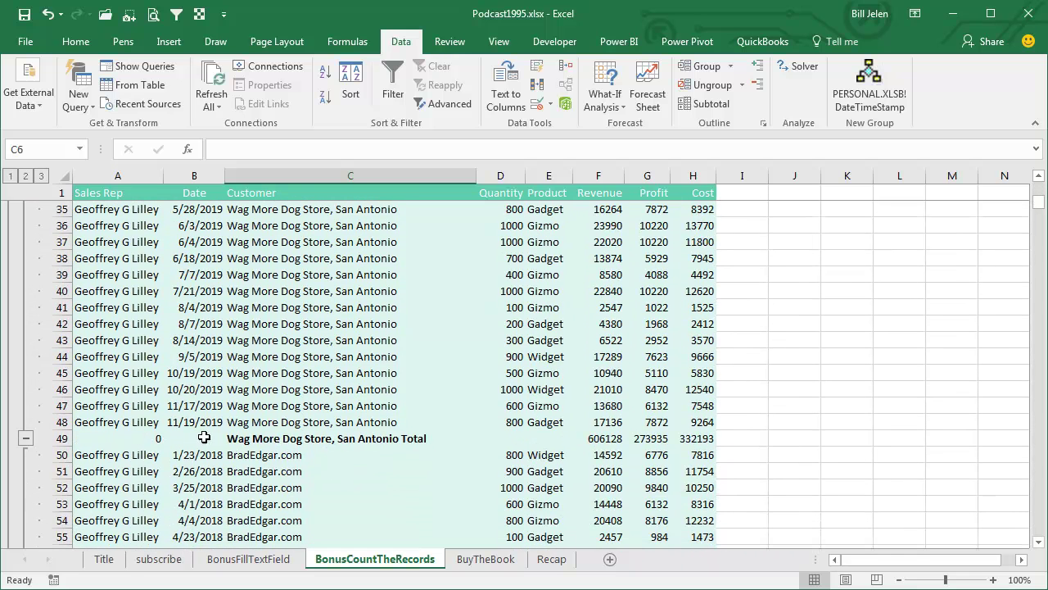
left_click(143, 438)
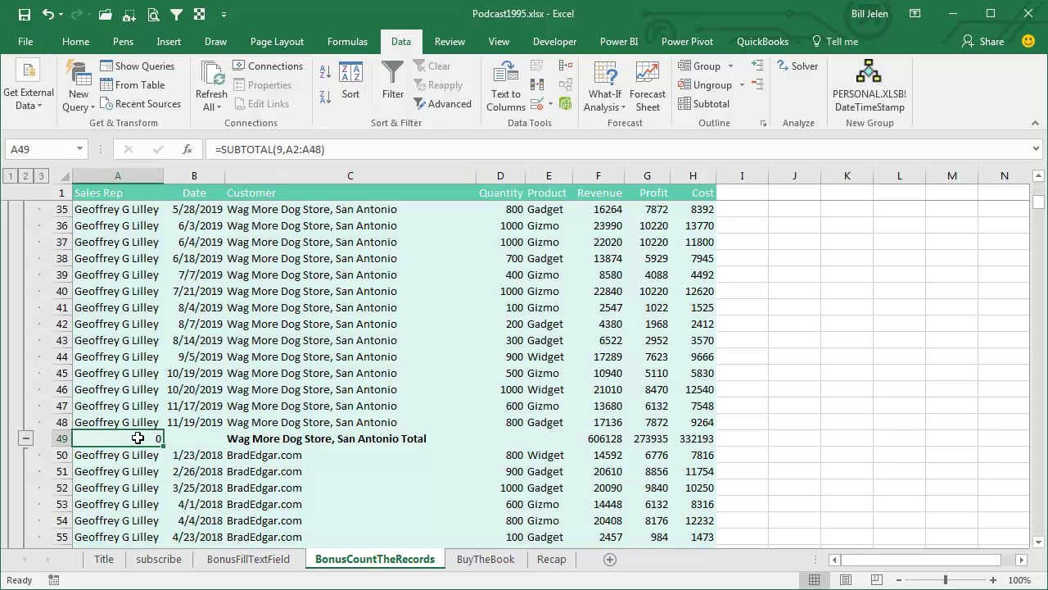
left_click(276, 150)
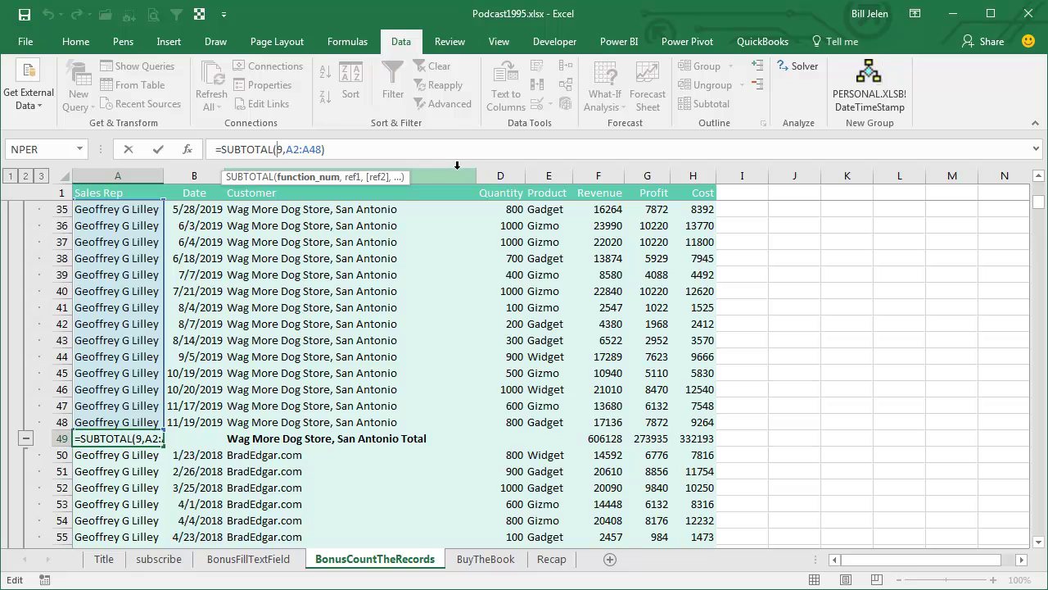
key("Delete")
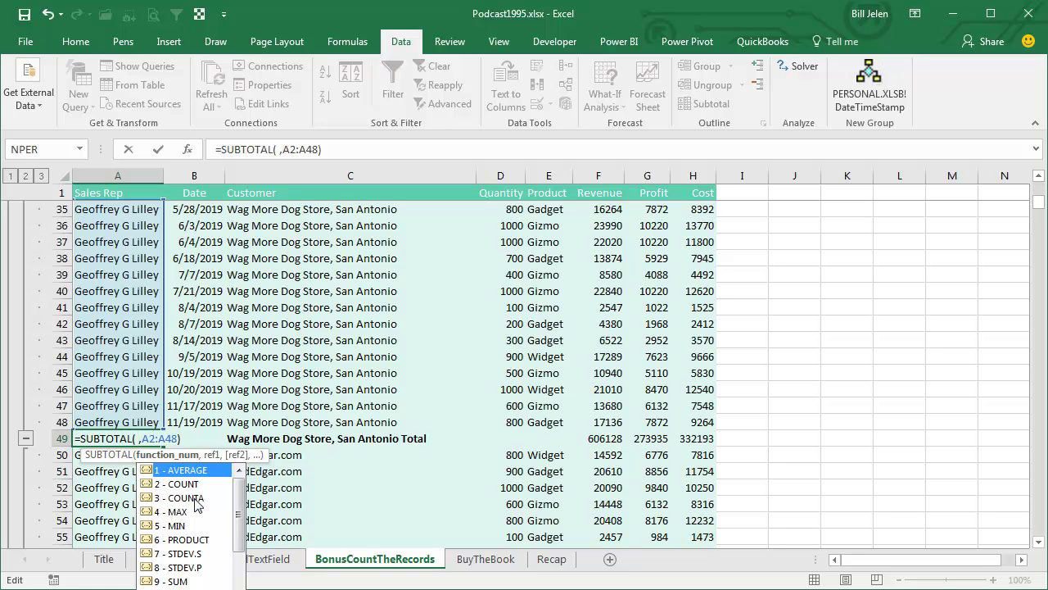
key("Escape")
key("Escape")
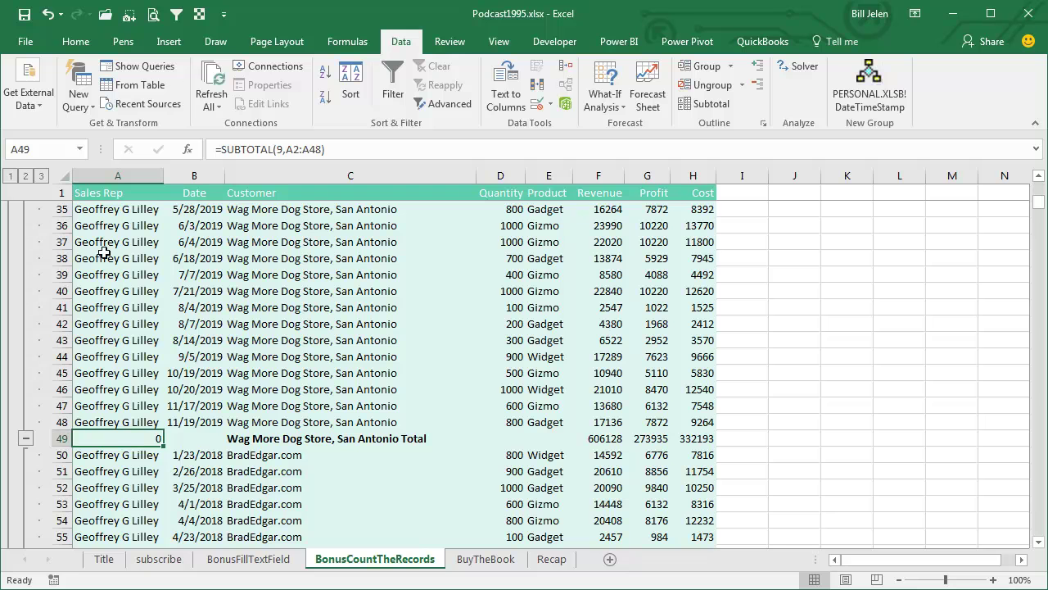
Replace all occurrences of "(9," with "(3," in the Sales Rep column so its subtotals count records
left_click(117, 174)
key("ctrl+h")
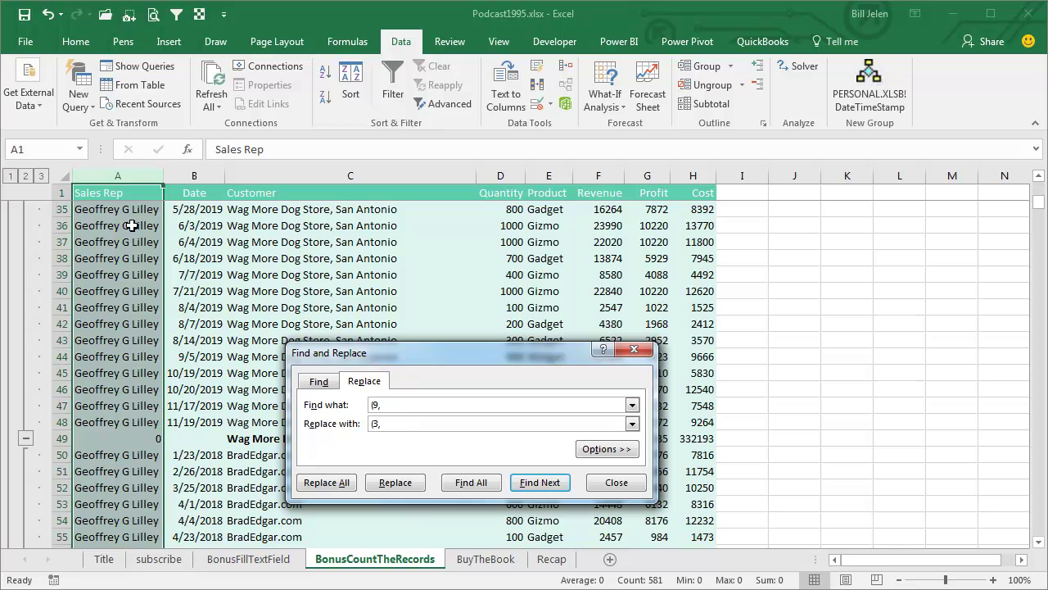
left_click(313, 485)
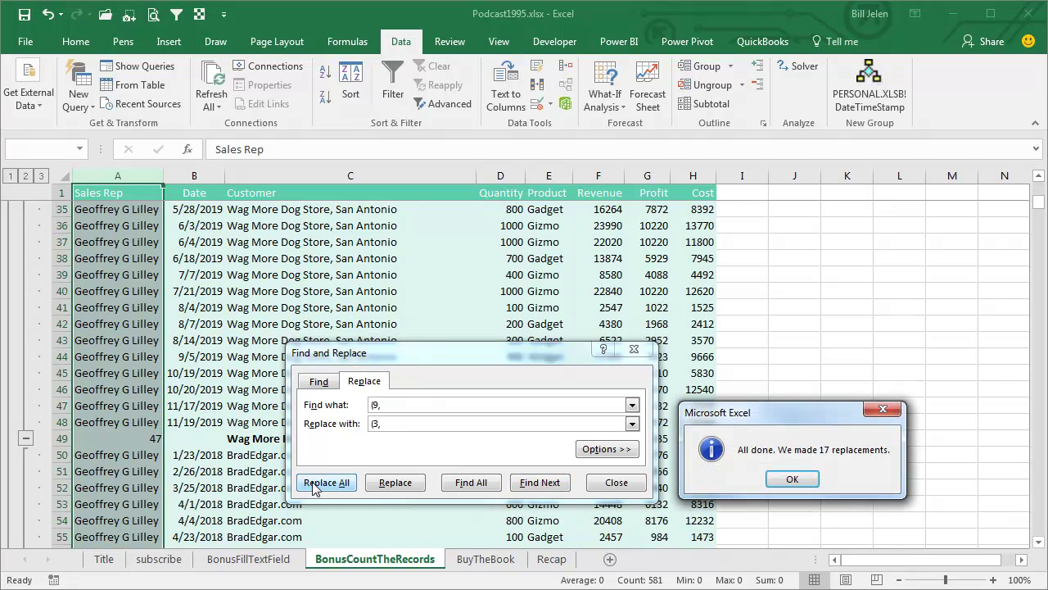
left_click(792, 480)
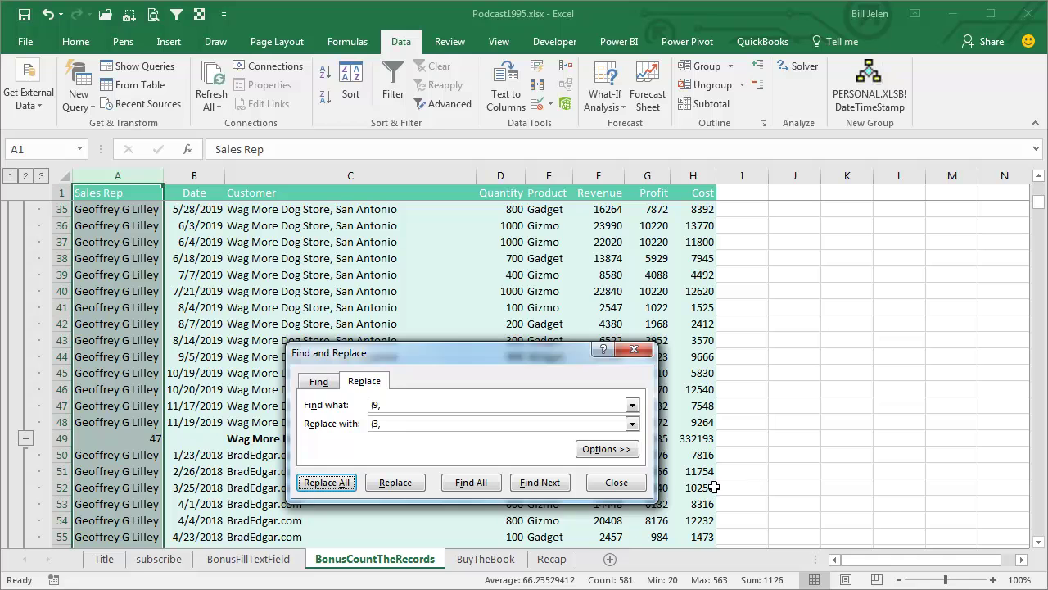
left_click(634, 484)
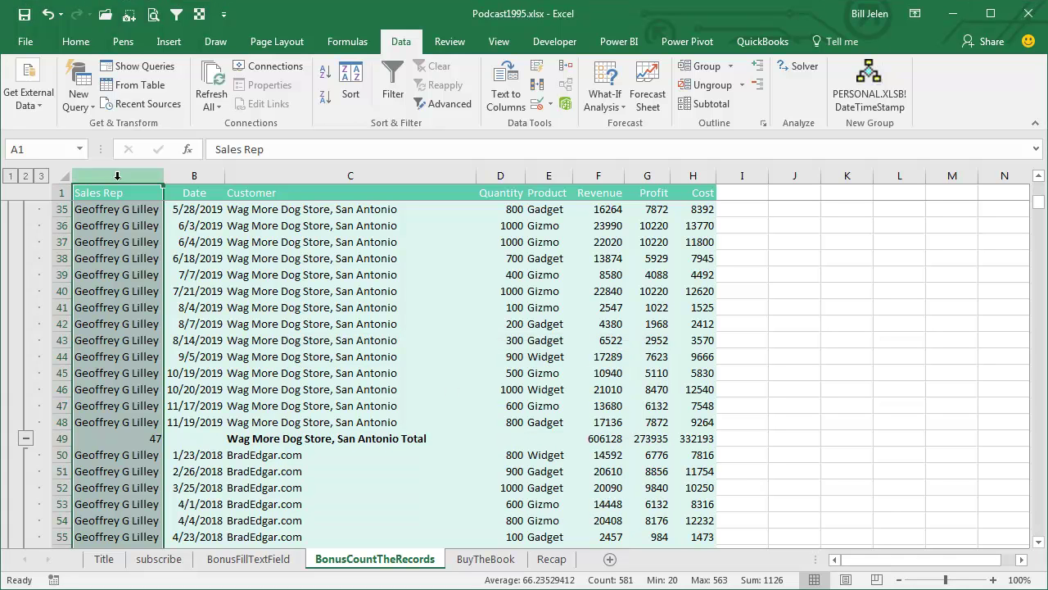
Collapse the outline to level 2 and apply the custom number format "Count: "0 to only the visible Sales Rep totals in A49:A581
left_click(25, 176)
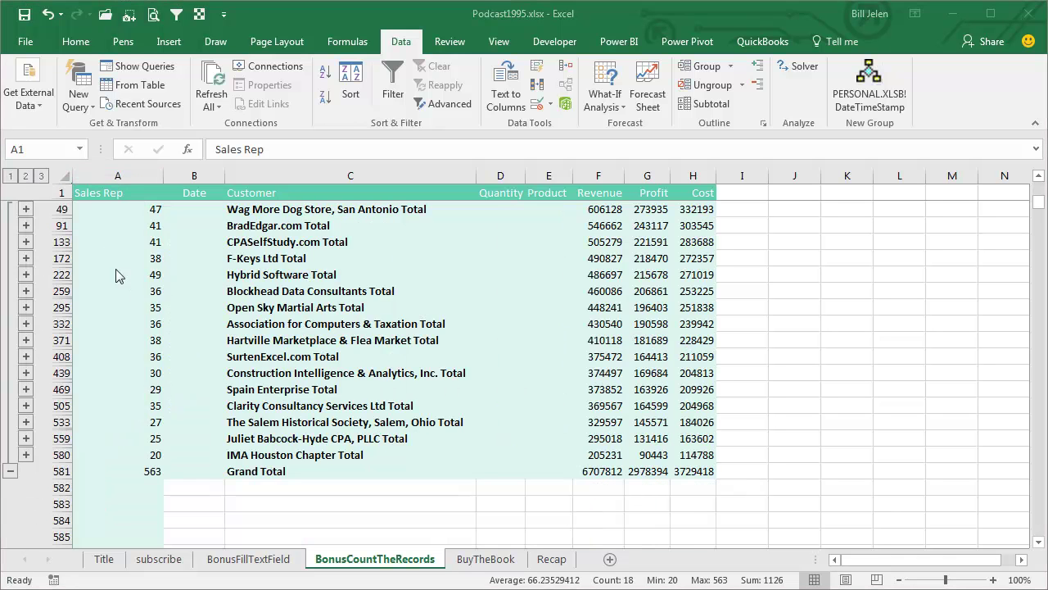
left_click_drag(125, 215, 118, 466)
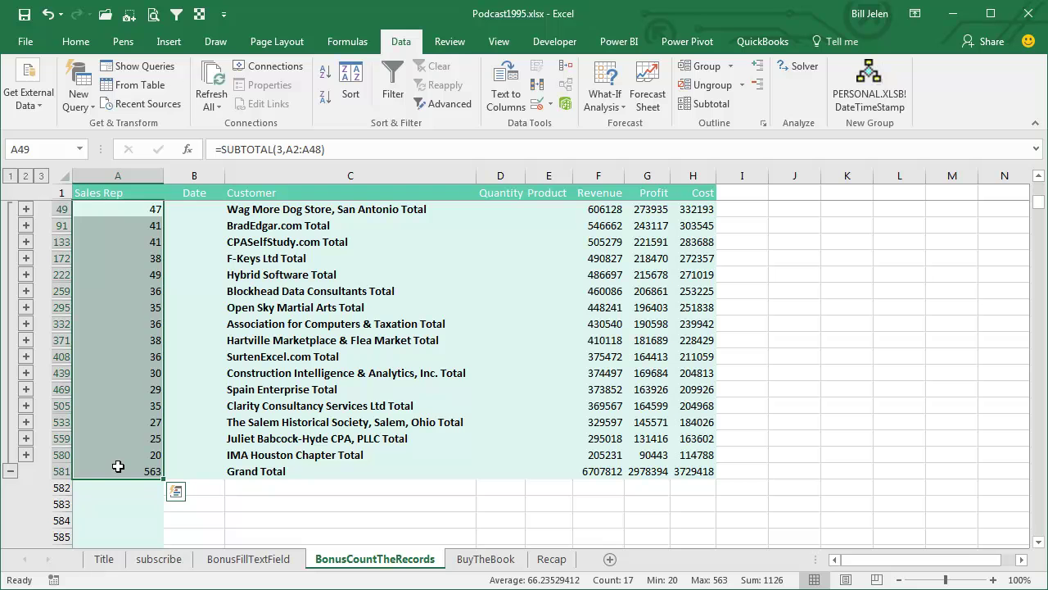
key("alt+semicolon")
key("ctrl+1")
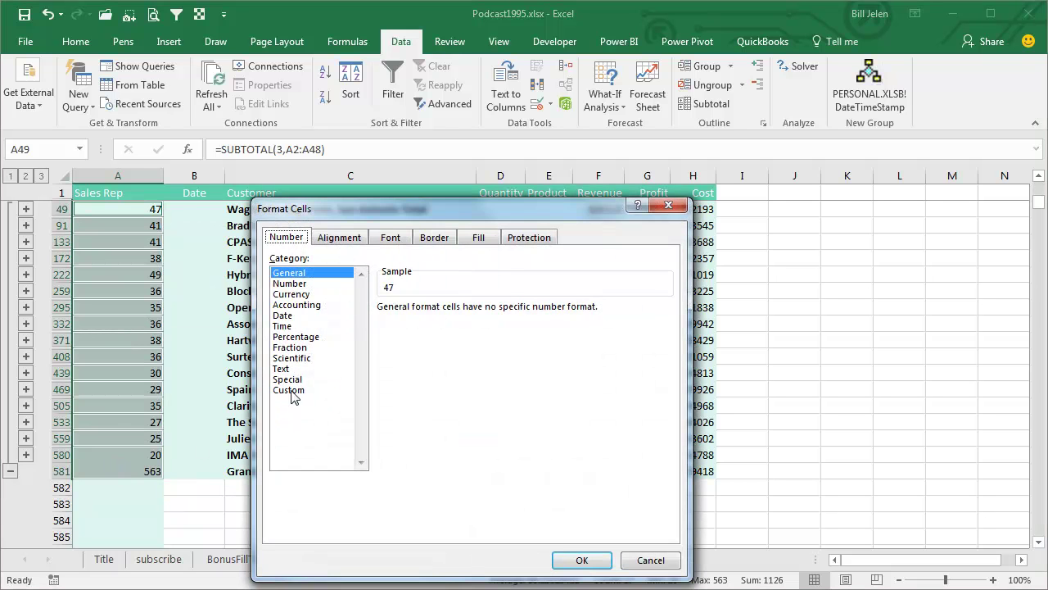
left_click(291, 390)
left_click_drag(433, 321, 344, 323)
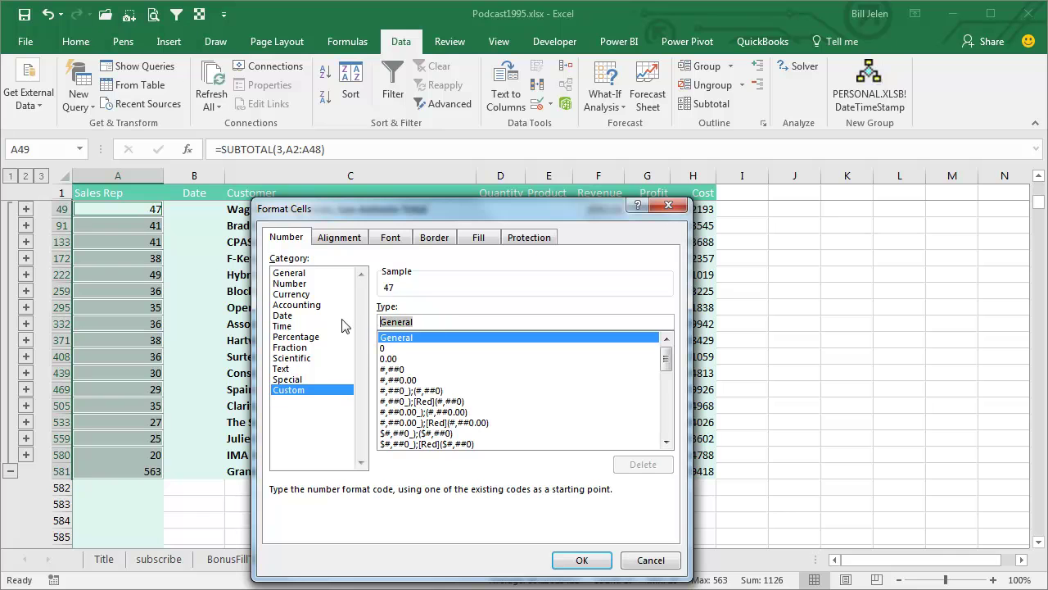
type("\"Count:")
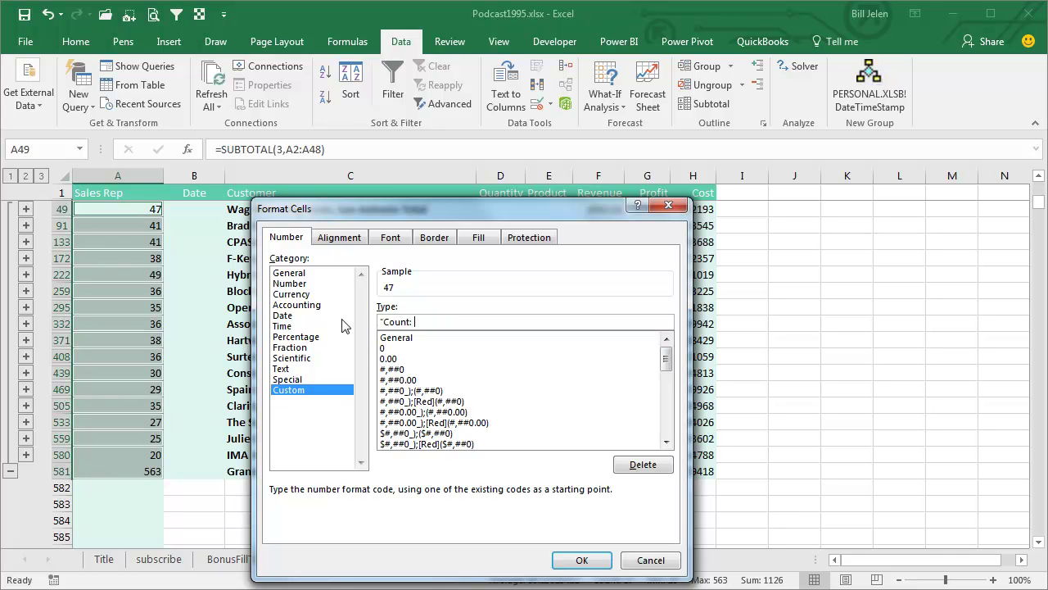
type(" \"0")
left_click(565, 560)
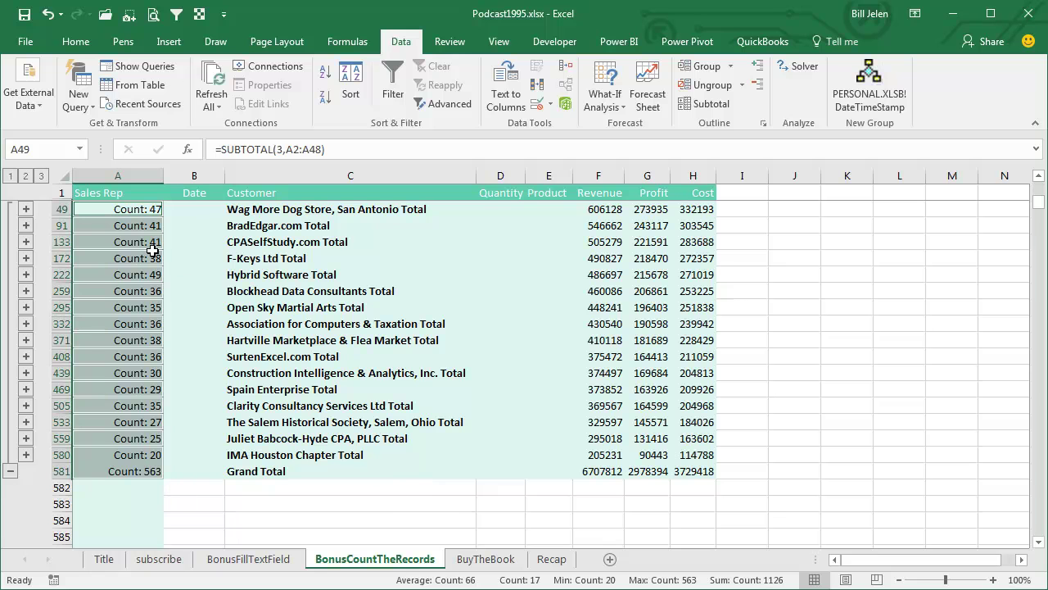
View the BuyTheBook sheet and the episode notes on the Recap sheet
left_click(488, 561)
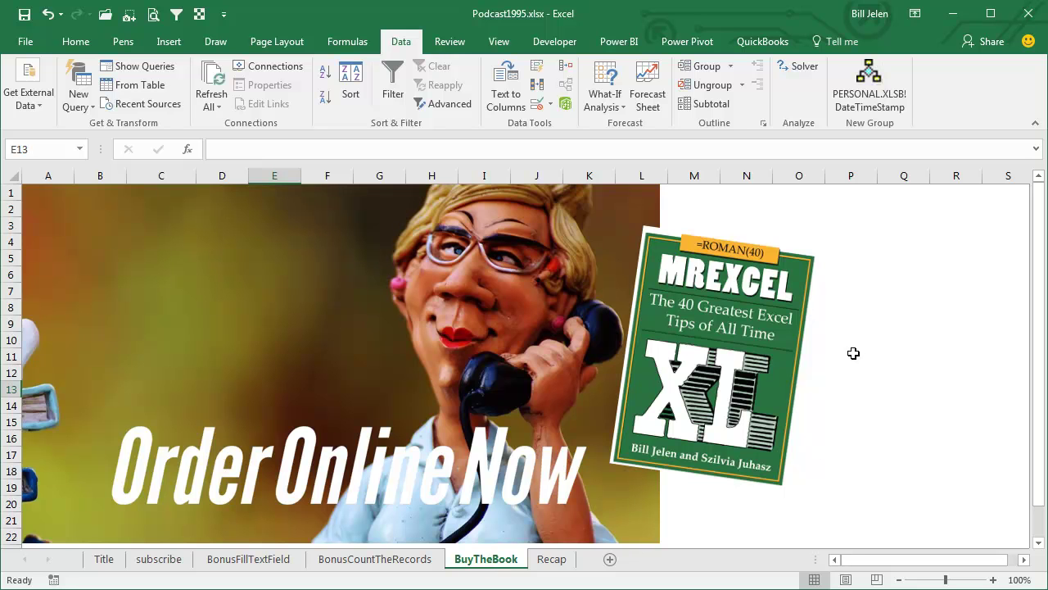
left_click(552, 560)
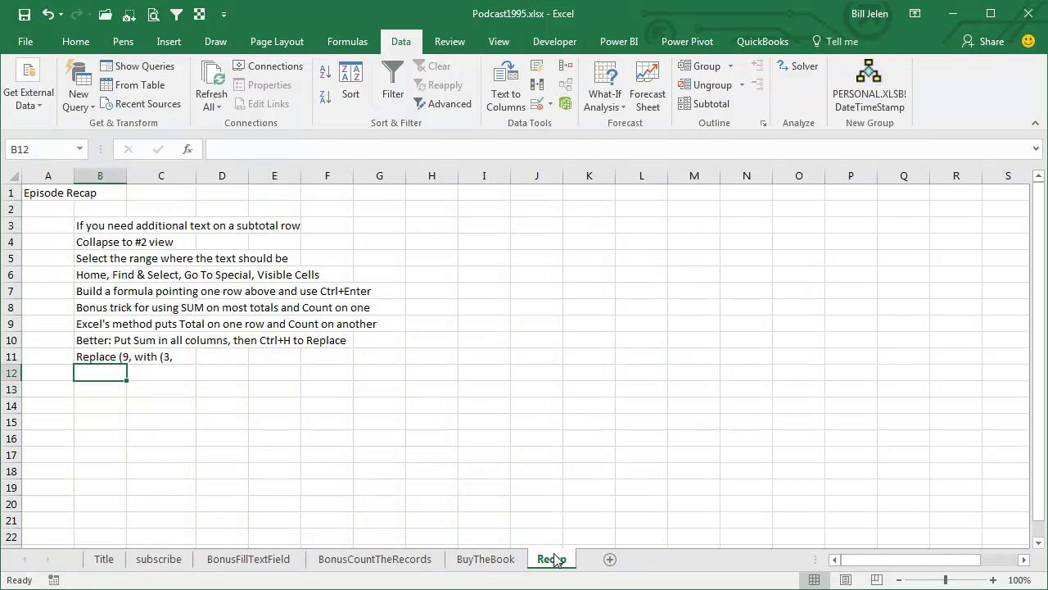